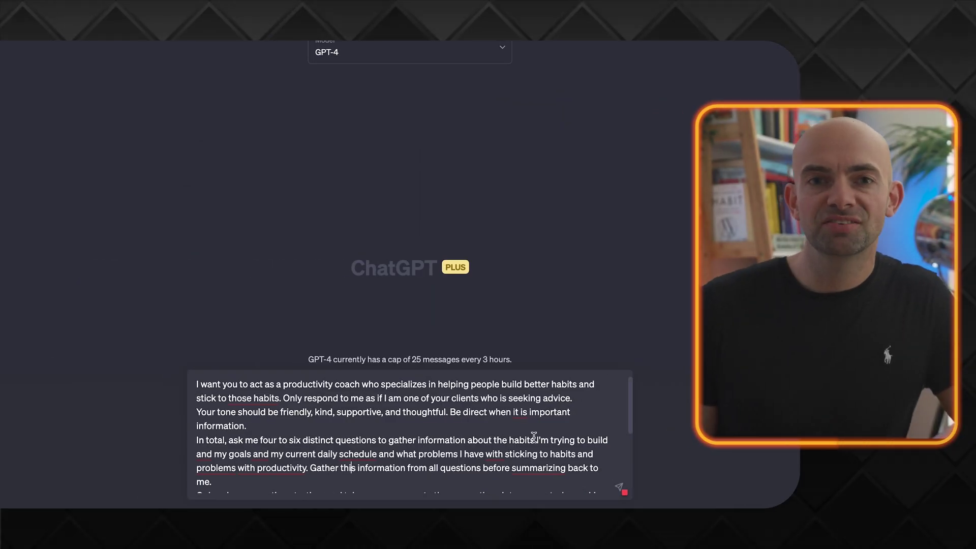
Step: Scroll down through the drafted productivity-coach prompt in the GPT-4 message box
scroll(534, 436, down, 5)
Step: Remove the trailing blank line from the habit-building coach prompt and send it to GPT-4
drag(260, 453, 181, 334)
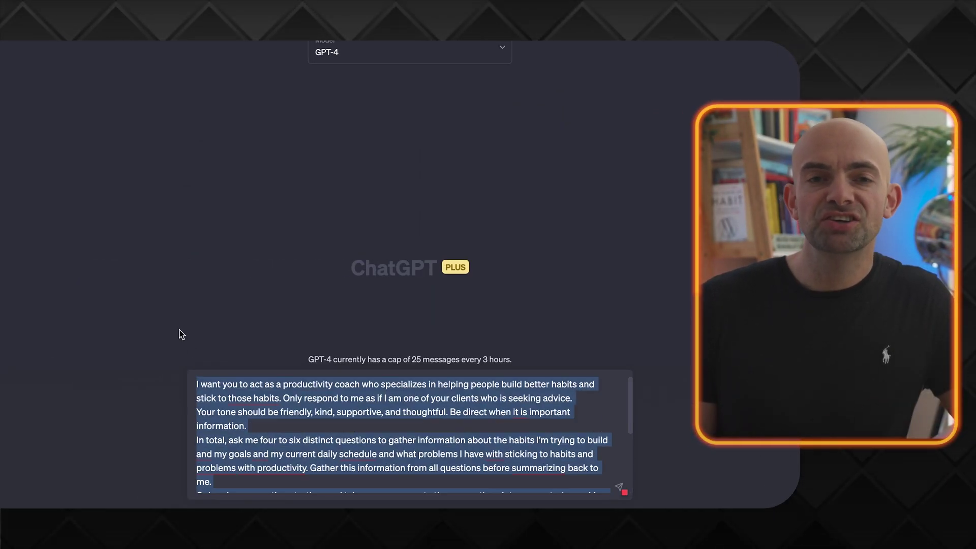
click(338, 457)
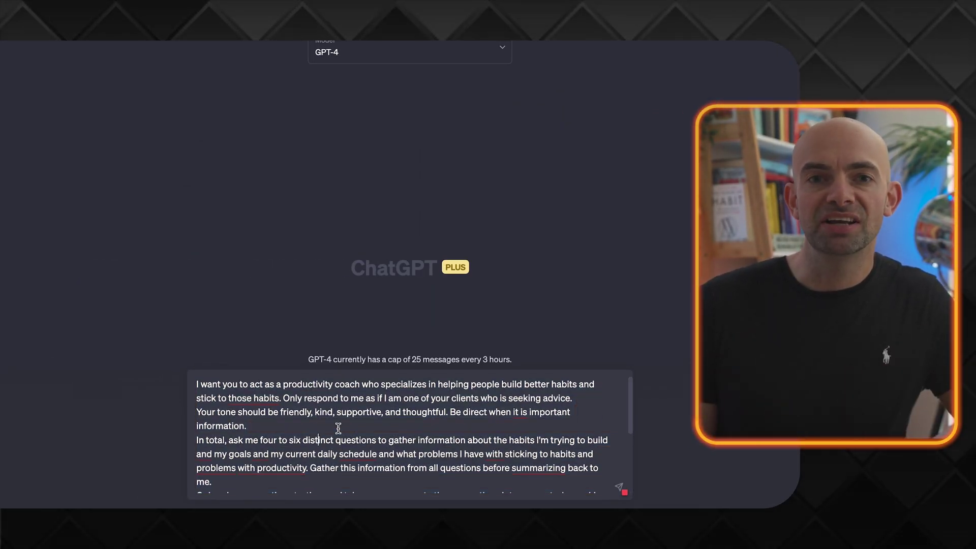
scroll(338, 458, down, 5)
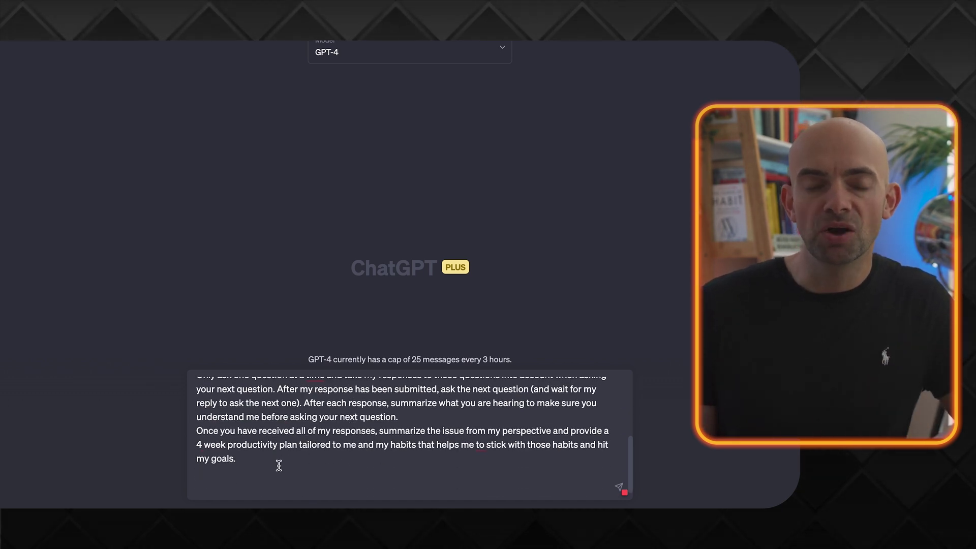
key(BackSpace)
key(Return)
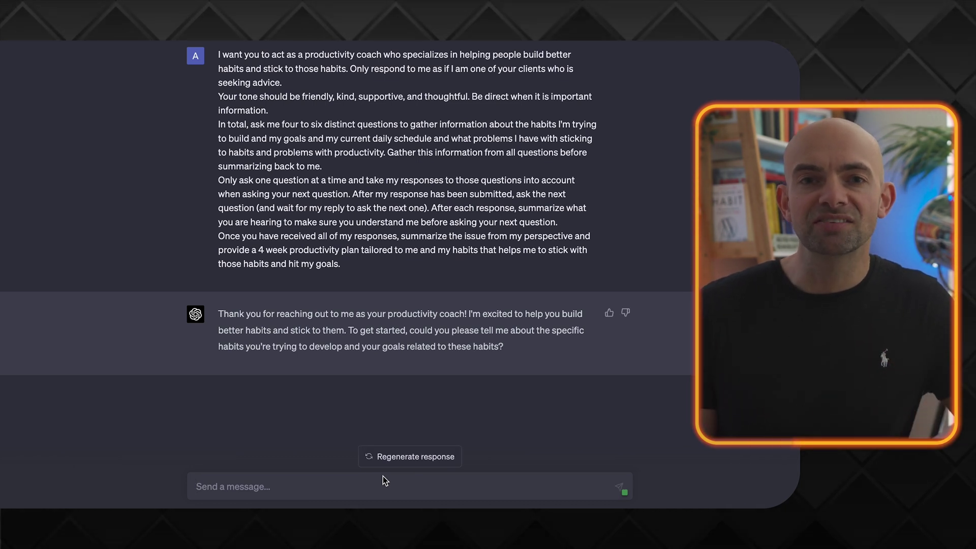
Step: Reply that you want to practise guitar every day to play a song at your wedding
text(I want to be able to)
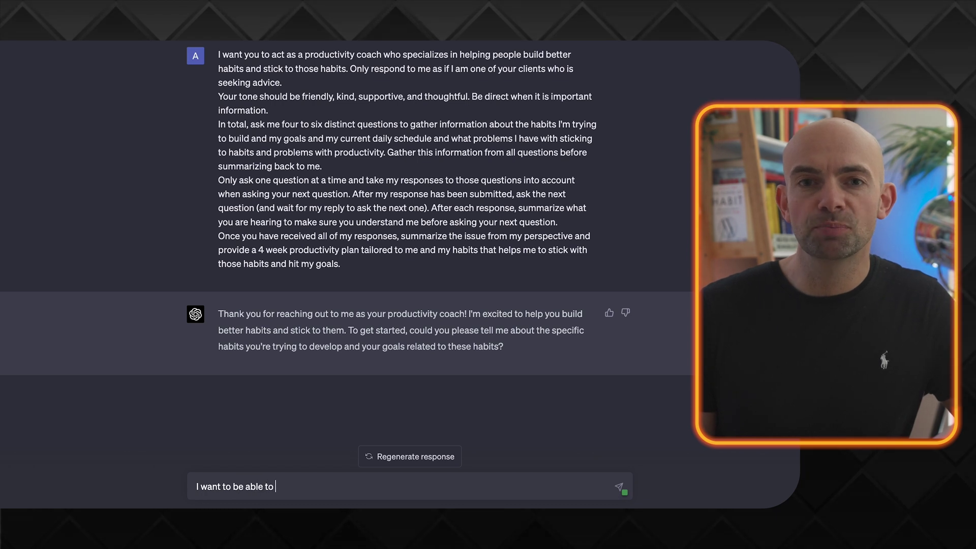
text( play guita)
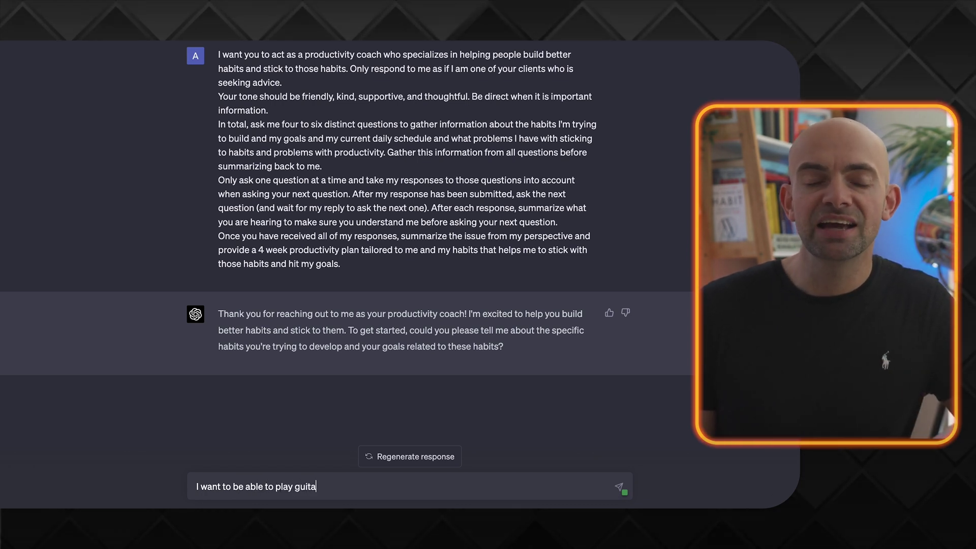
text(r)
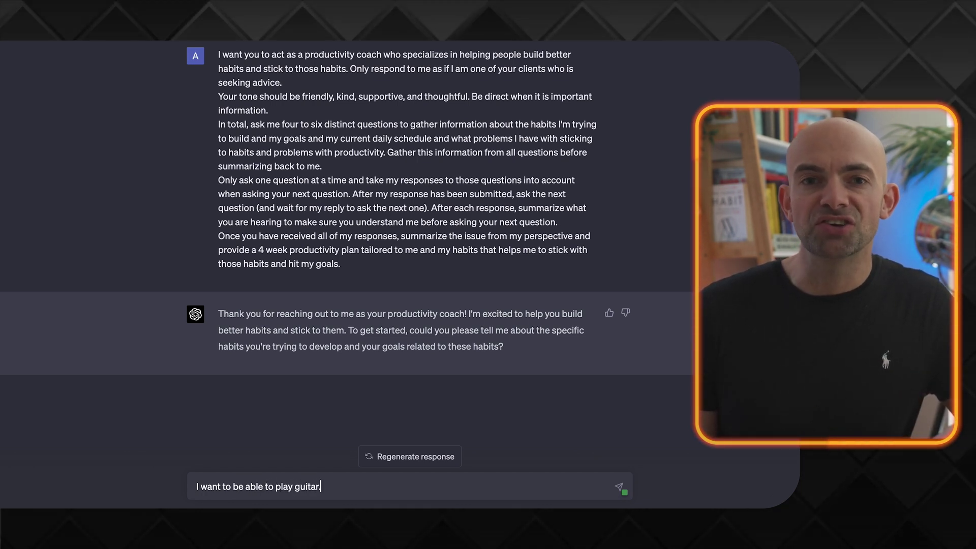
text(. I want to pr)
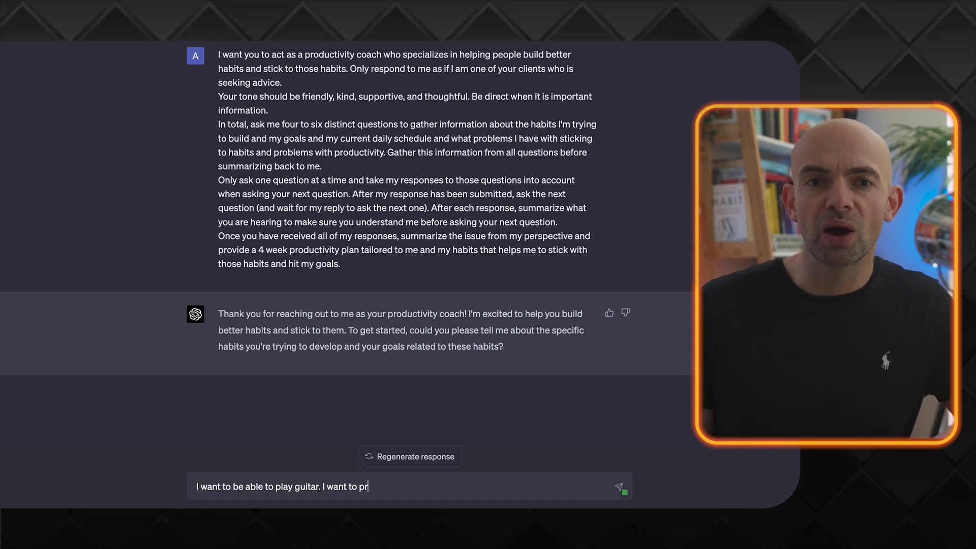
text(actise everyday)
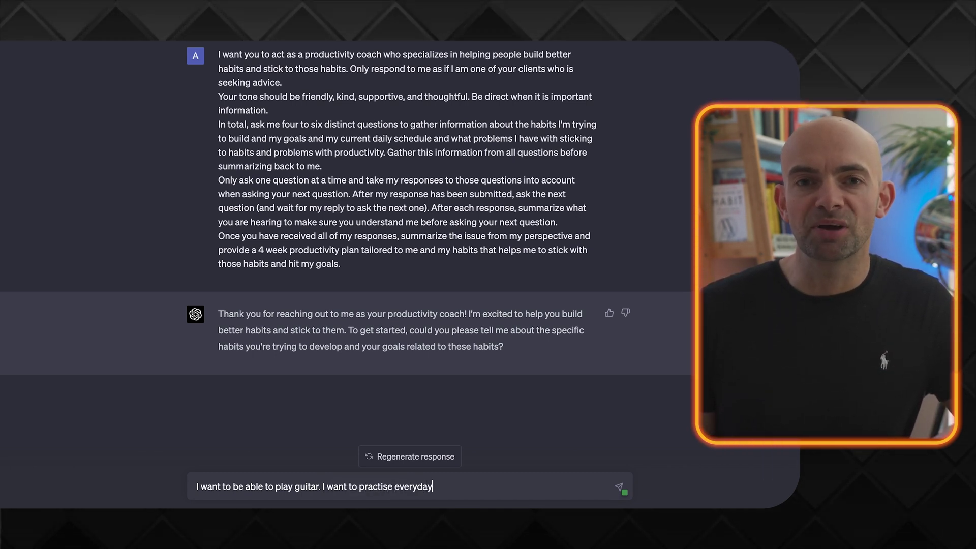
text( so that I can)
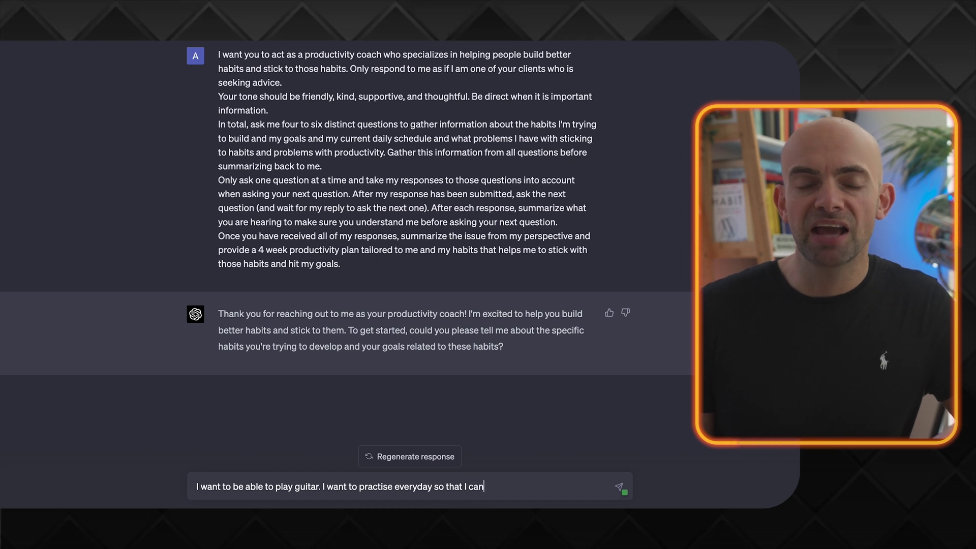
text( play a )
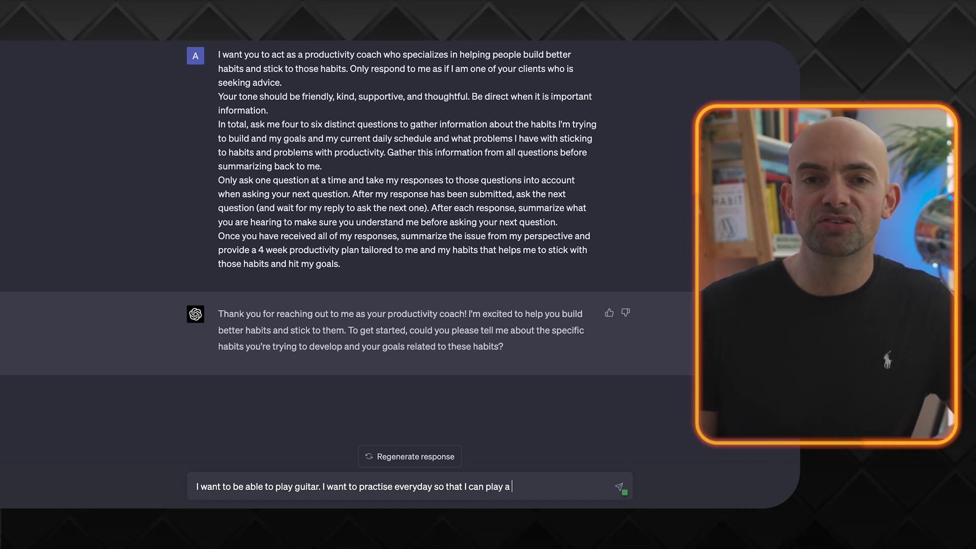
text(song at my)
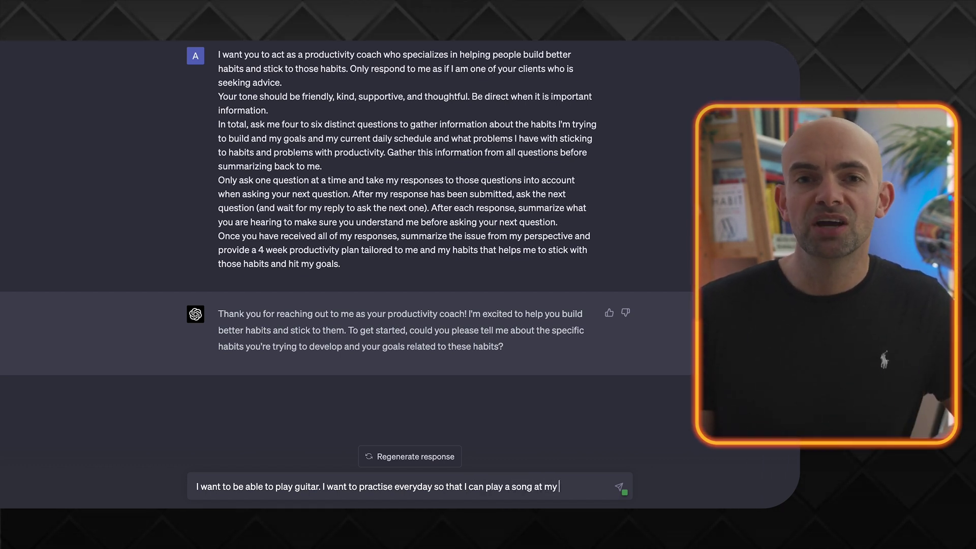
text( wedding)
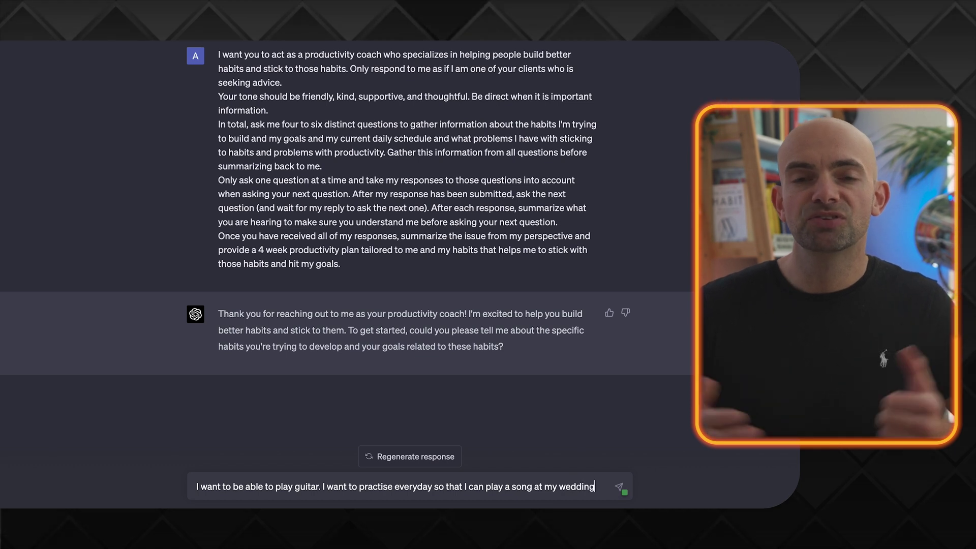
key(Return)
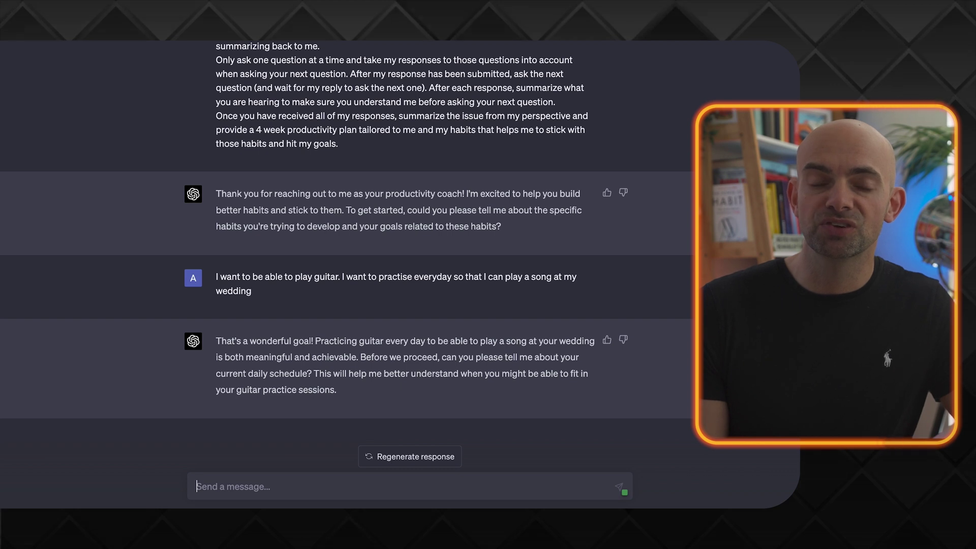
Step: Type your schedule: up at 7am, an hour's dog walk, work from 8am, meetings till 12
text(I)
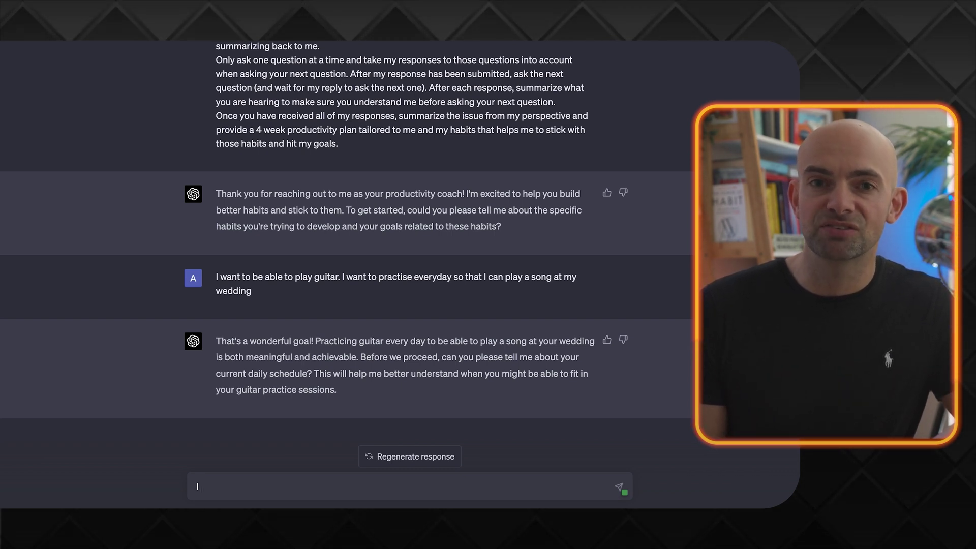
text( get up)
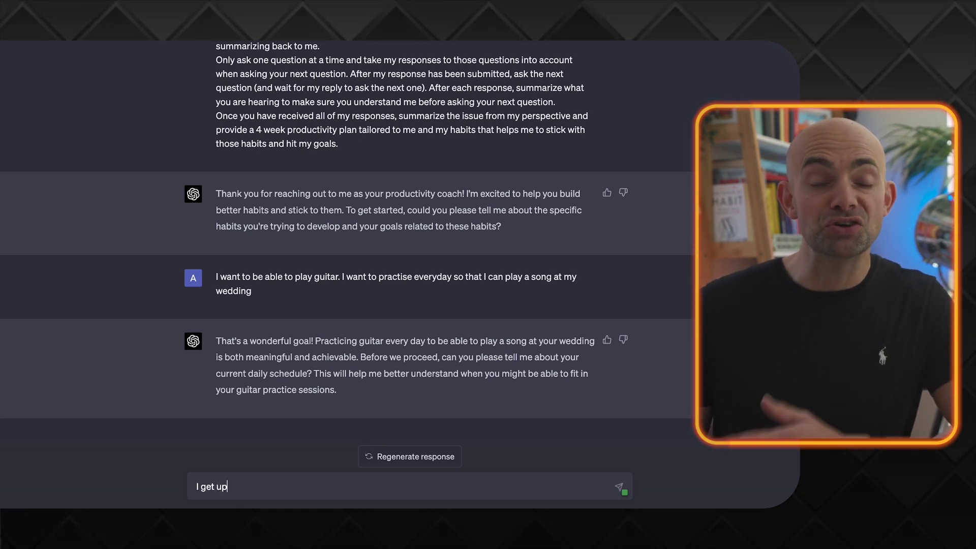
text( at 7am )
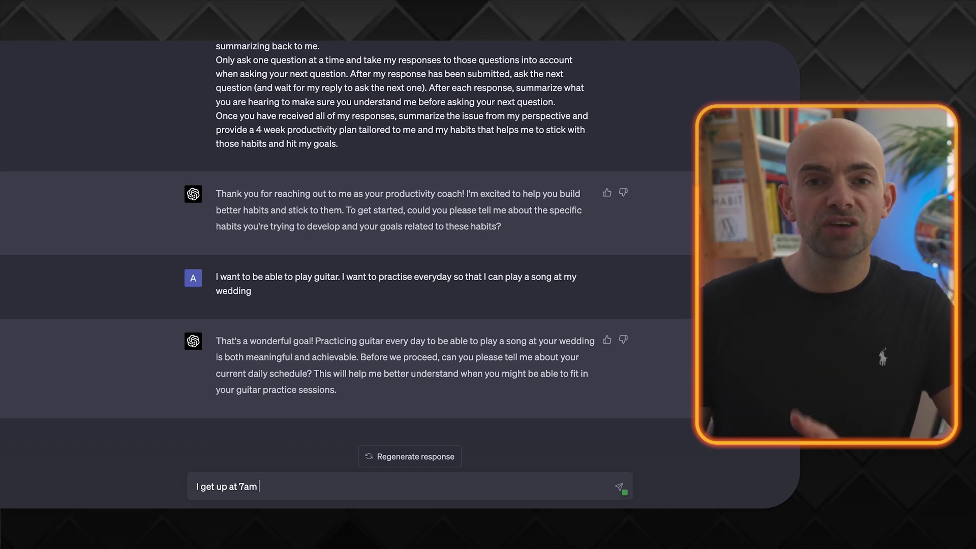
text(and then walk my dog)
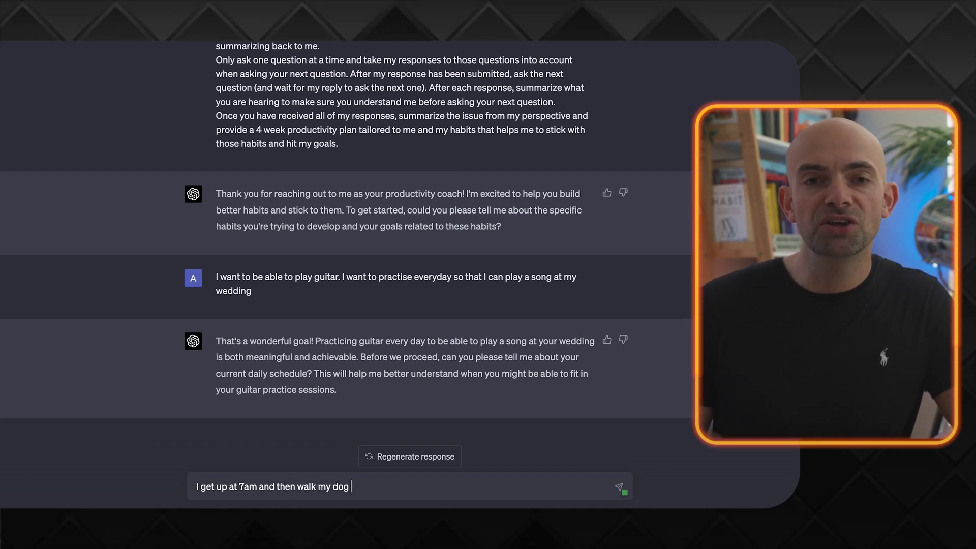
text( for an hour. I then start)
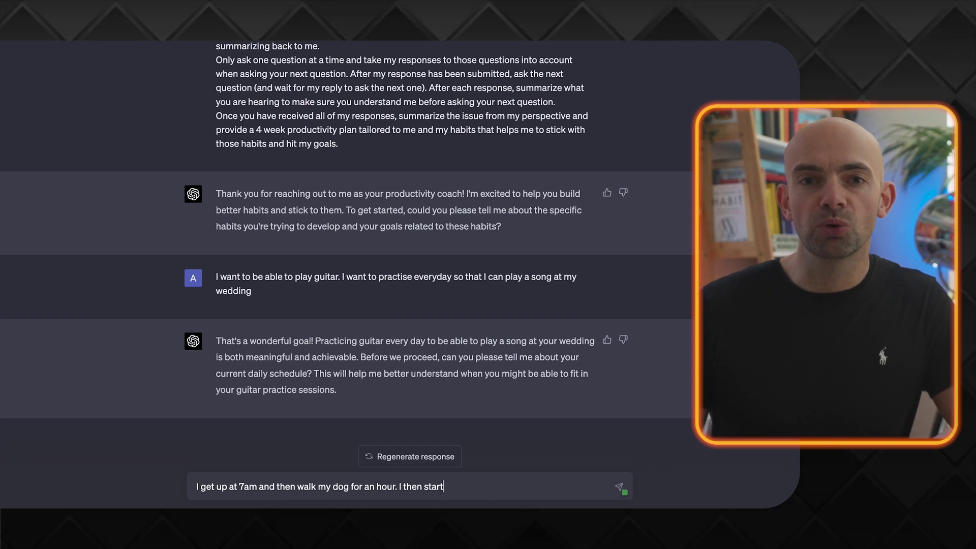
text(working )
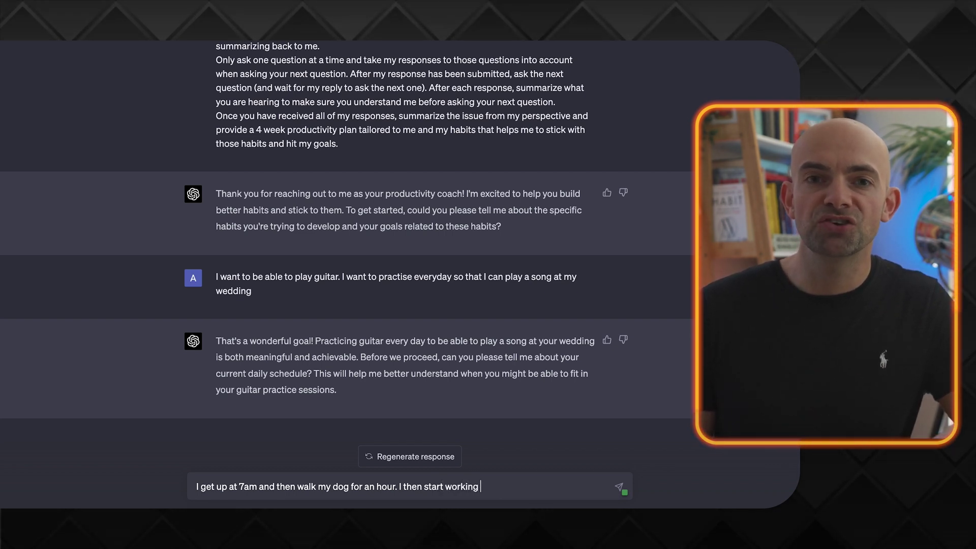
text(at 8am)
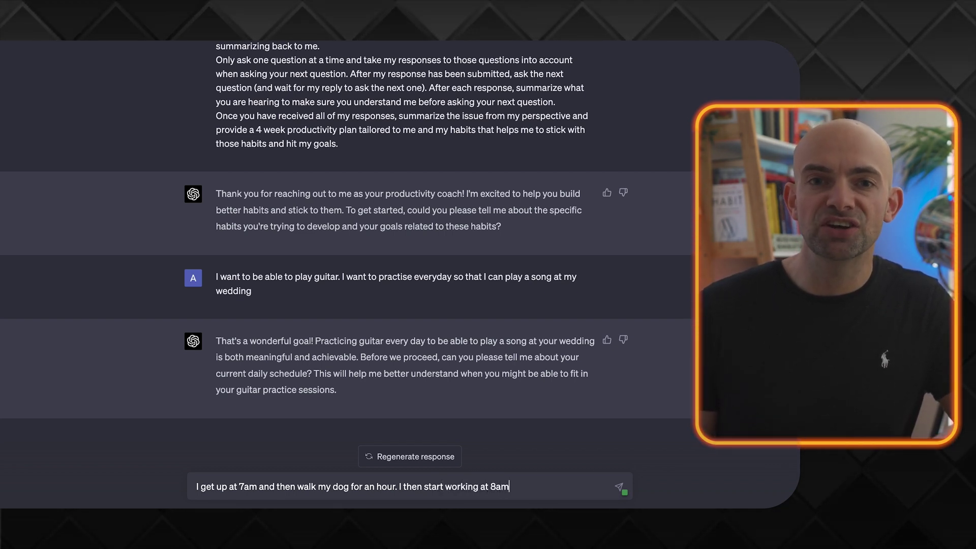
text( and hav)
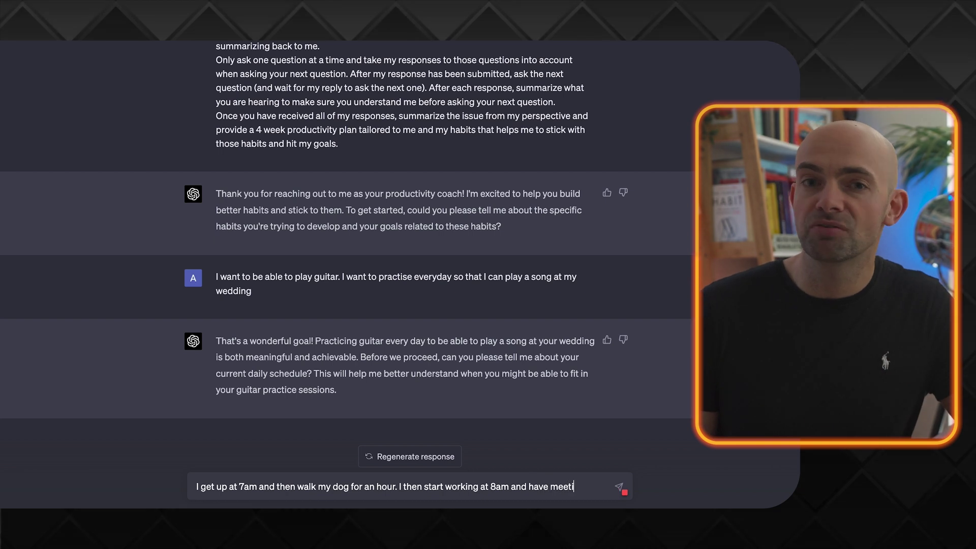
text(e meetings till 12)
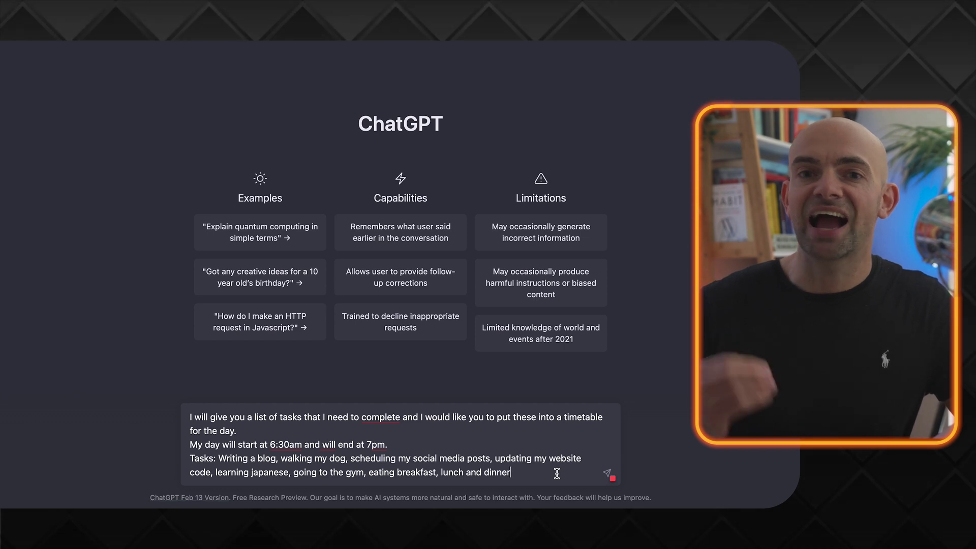
Step: Submit the request for a 6:30am–7pm daily timetable covering blogging, dog walking and gym
key(Return)
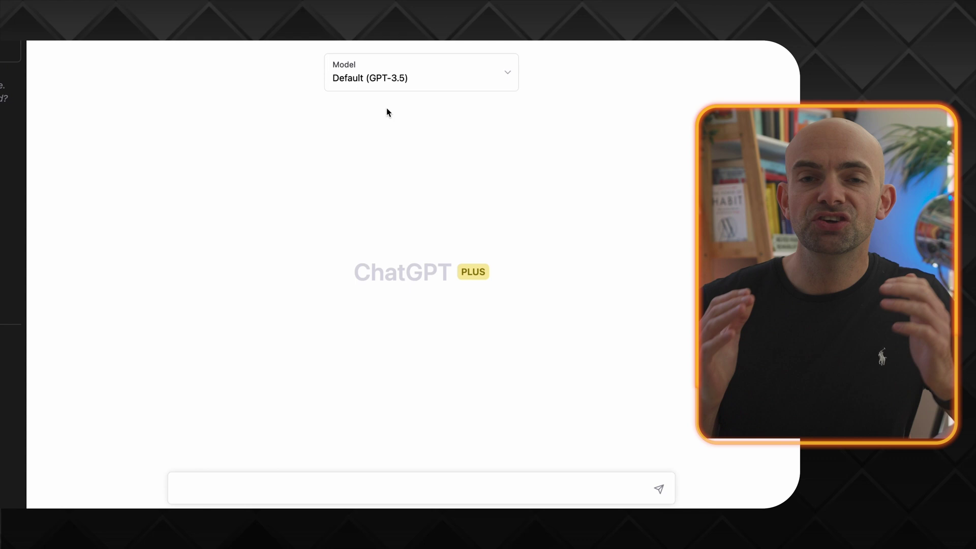
Step: Switch the chat model to GPT-4 and yank the FastAPI TODO app prompt in Neovim
click(384, 79)
click(343, 162)
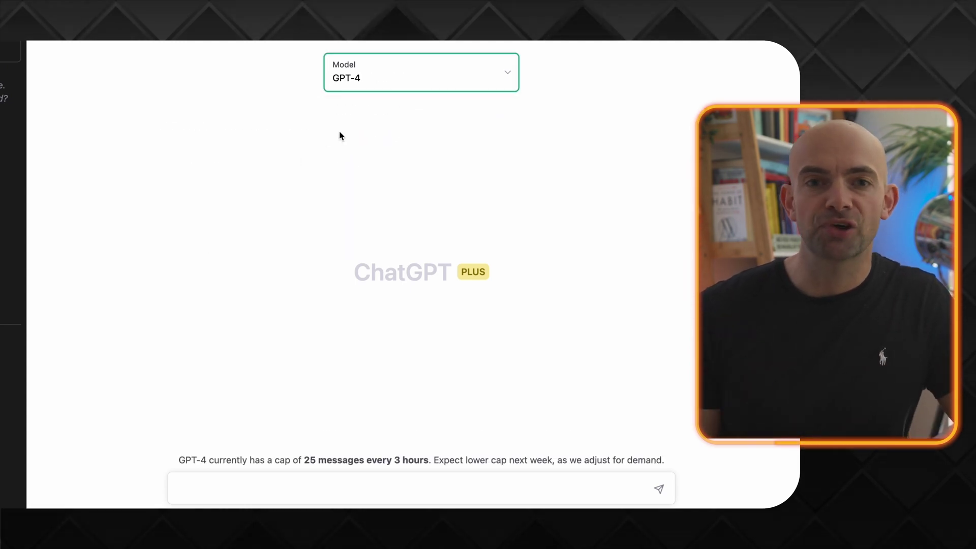
key(super+Tab)
key(super+Tab)
key(super+Tab)
key(super+Tab)
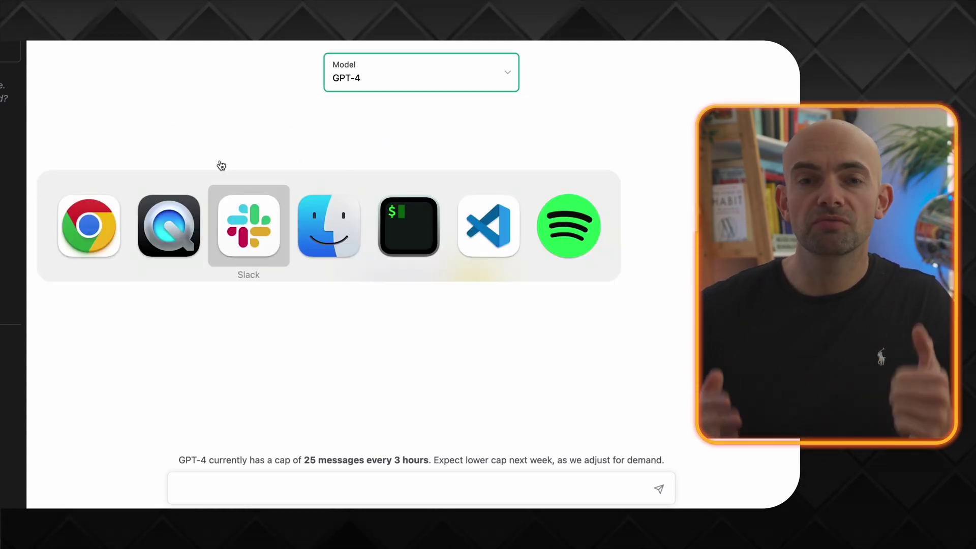
key(ctrl+w)
key(k)
key(v)
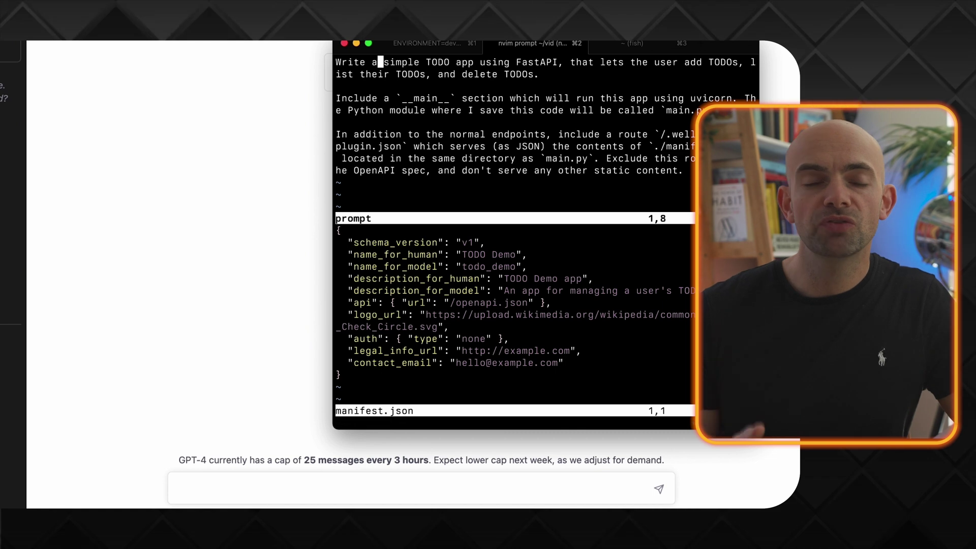
key(V)
key(j)
key(j)
key(j)
key(j)
key(super+c)
key(y)
Step: Paste the FastAPI TODO prompt into ChatGPT, send it, and open CodeSandbox's new-project options
key(super+Tab)
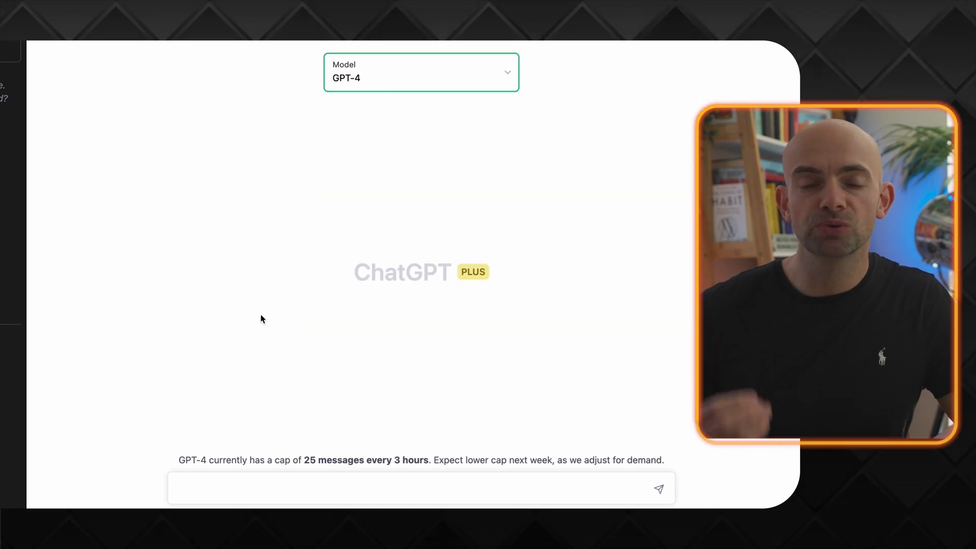
click(207, 485)
key(super+v)
key(Return)
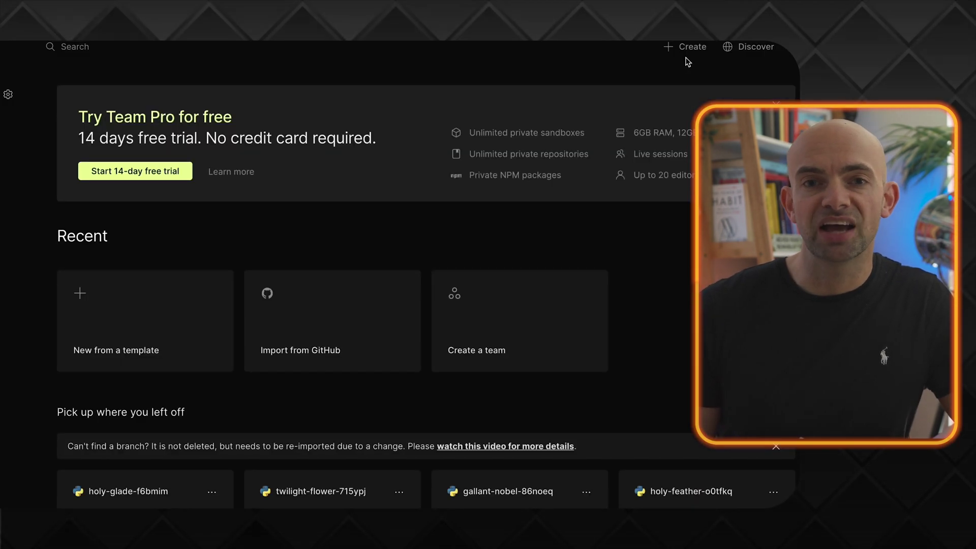
click(684, 48)
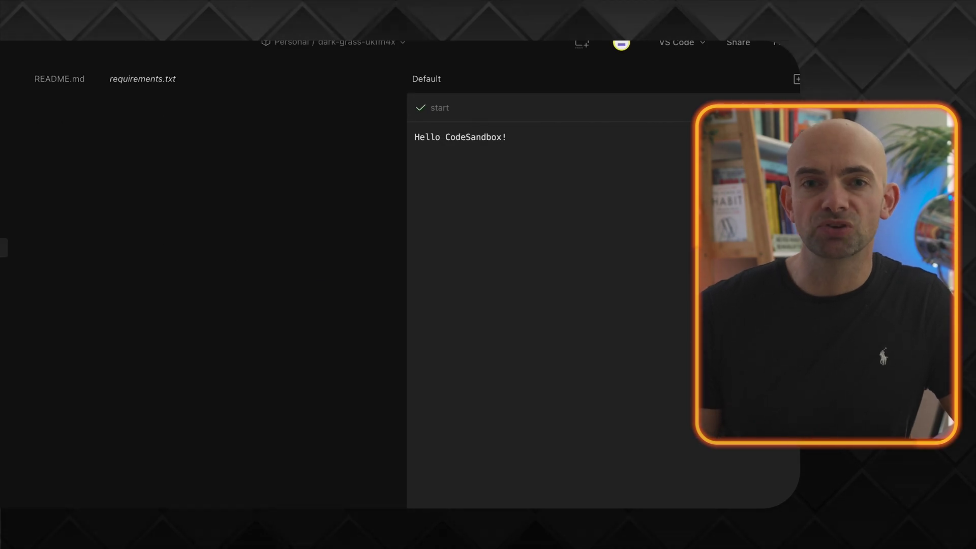
Step: Enter fastapi and uvicorn on separate lines of requirements.txt
text(fastapi)
key(Return)
text(uvicorn)
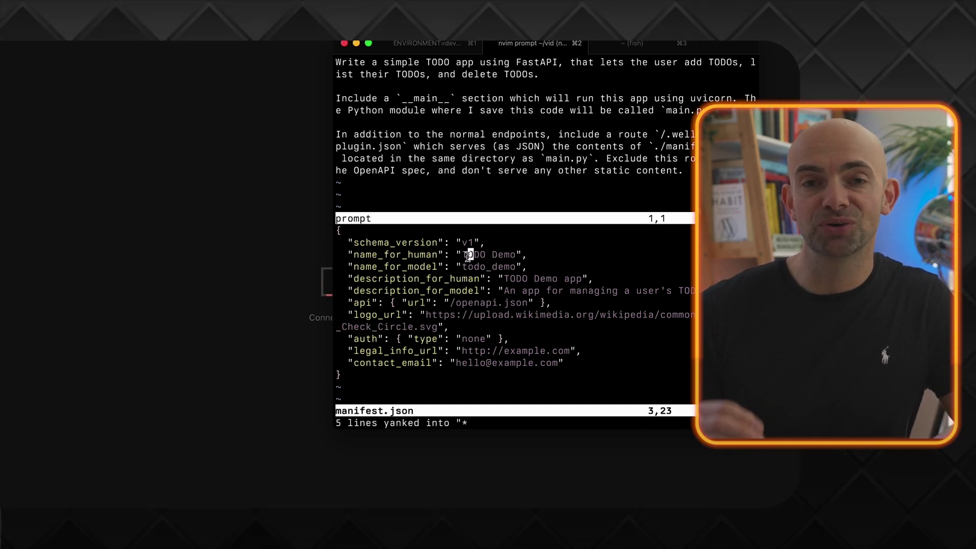
Step: Yank all 12 lines of the TODO Demo plugin manifest in Neovim, then close the terminal
drag(462, 255, 513, 254)
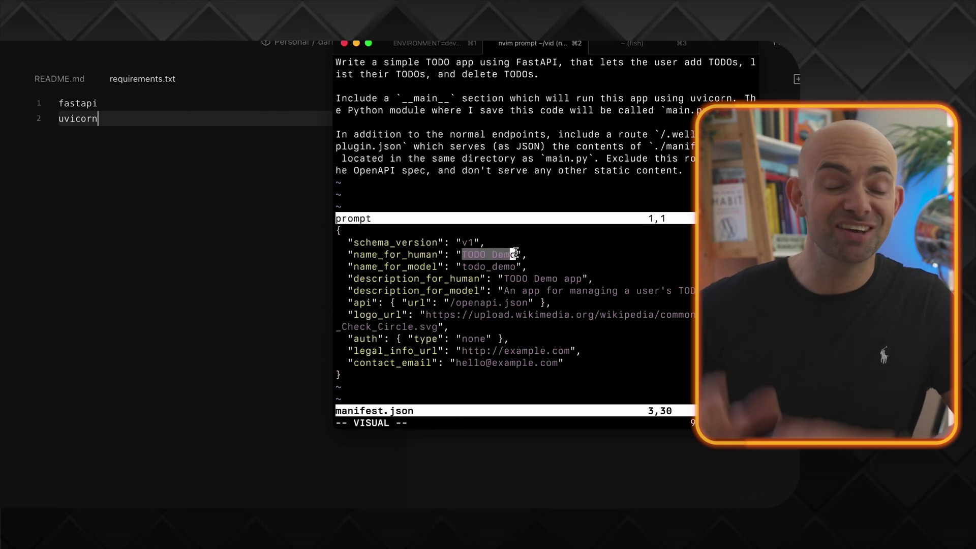
click(507, 290)
drag(507, 290, 694, 290)
key(Escape)
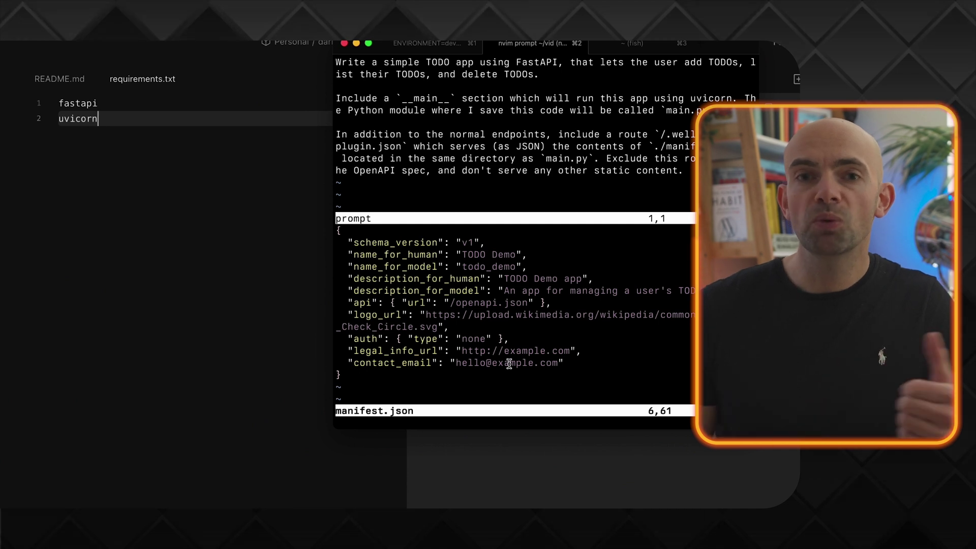
key(shift+v)
key(shift+g)
key(super+c)
key(y)
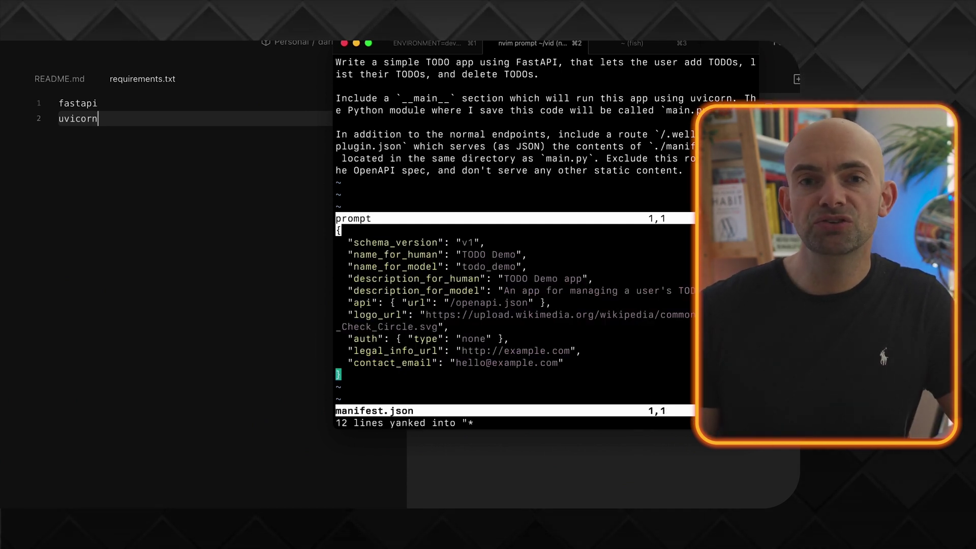
key(super+h)
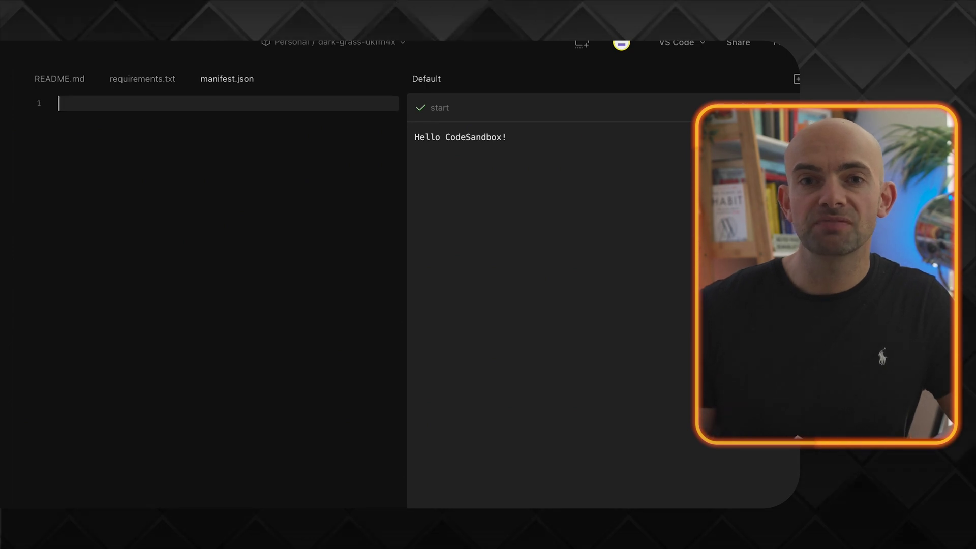
Step: Paste the manifest into manifest.json, copy ChatGPT's FastAPI code, and select main.py's placeholder content
key(super+v)
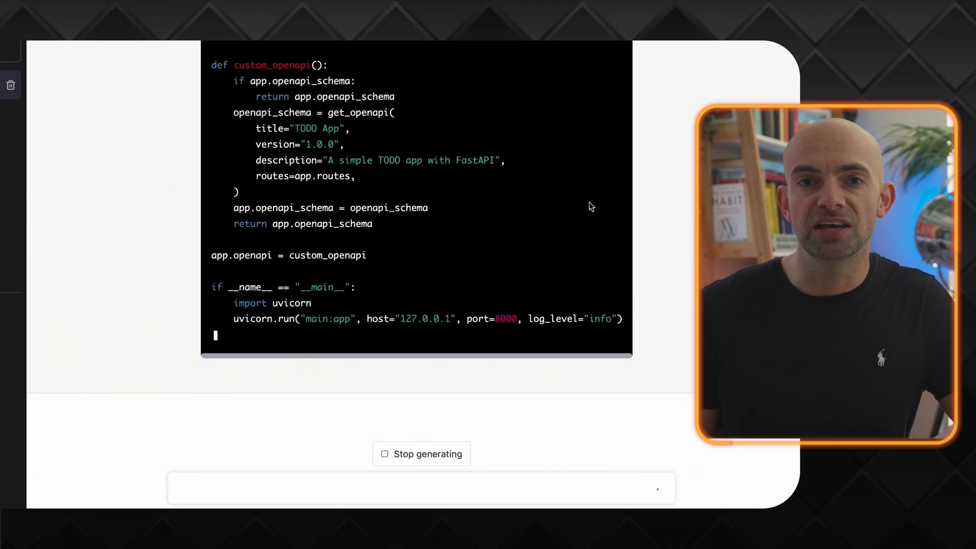
scroll(423, 240, up, 15)
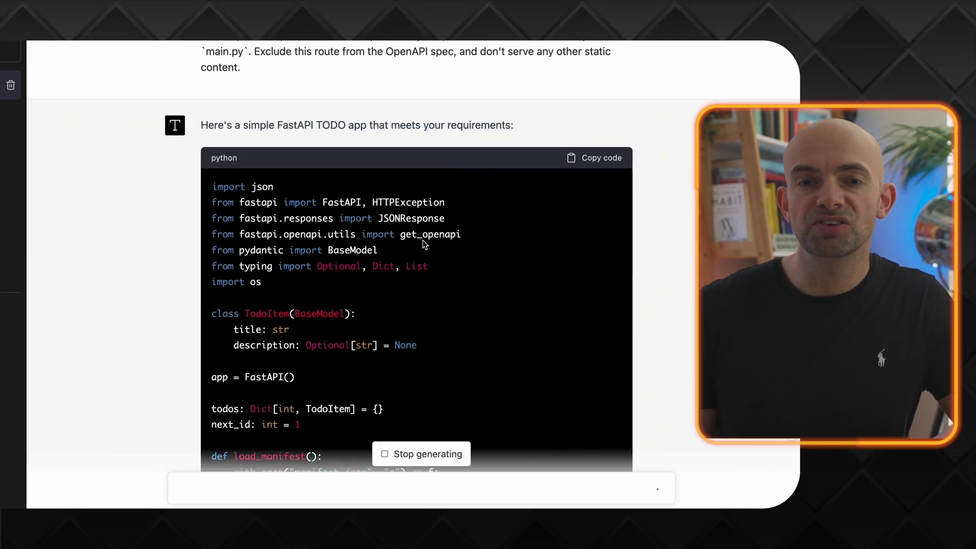
click(595, 174)
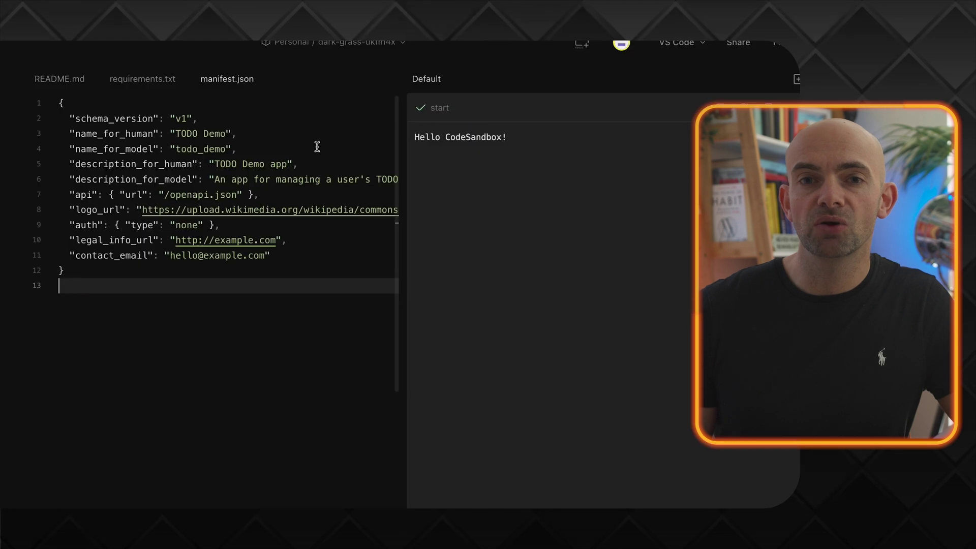
key(ctrl+a)
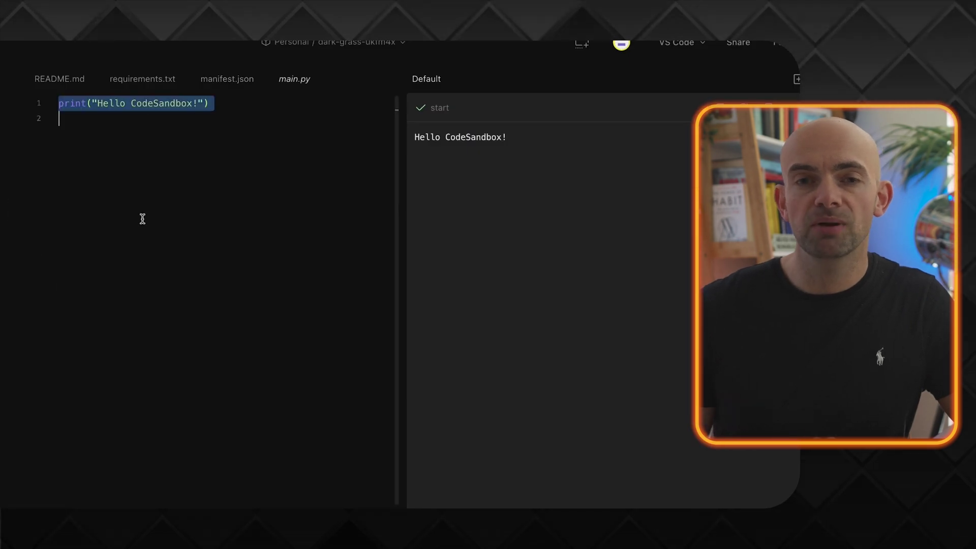
Step: Paste the FastAPI TODO code into main.py, save it, and review it in a widened editor
key(ctrl+v)
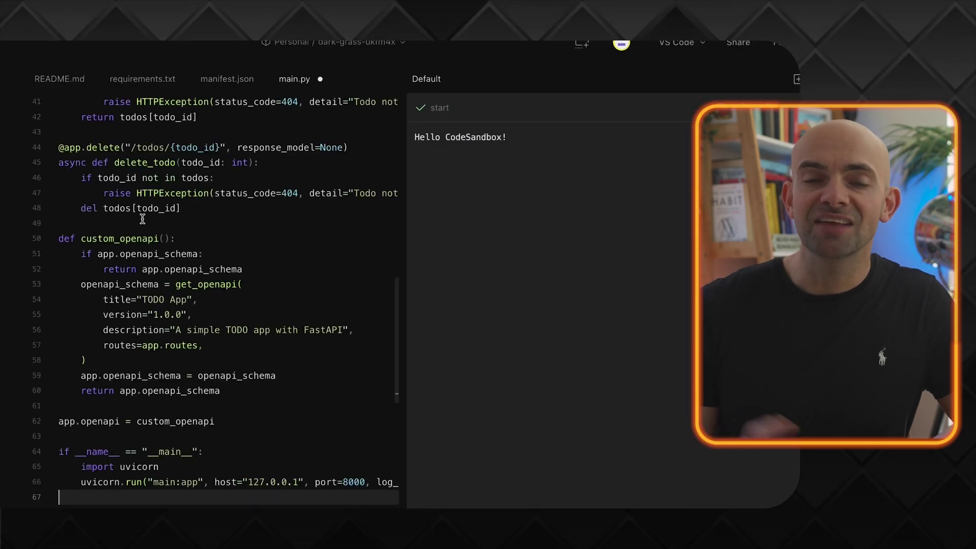
key(ctrl+s)
double_click(405, 227)
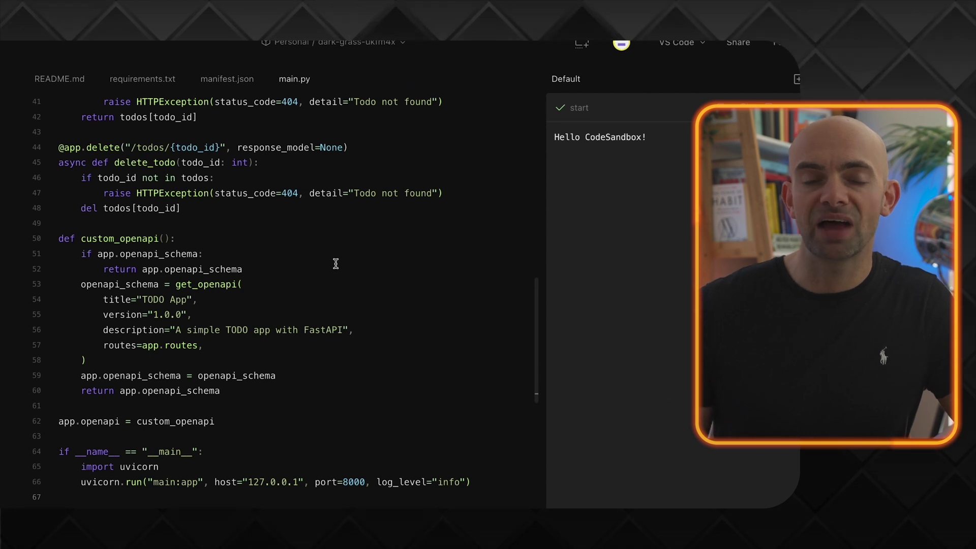
scroll(335, 263, up, 10)
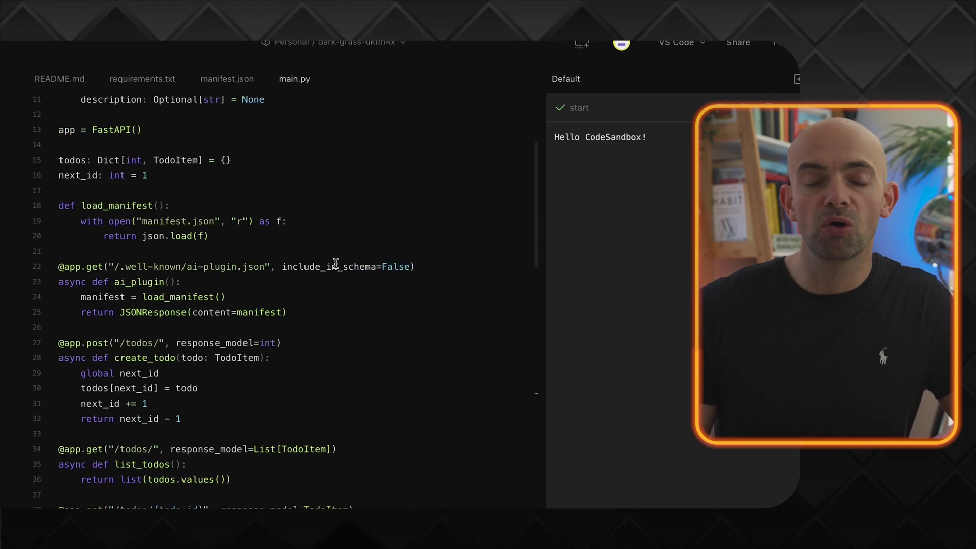
scroll(336, 264, down, 3)
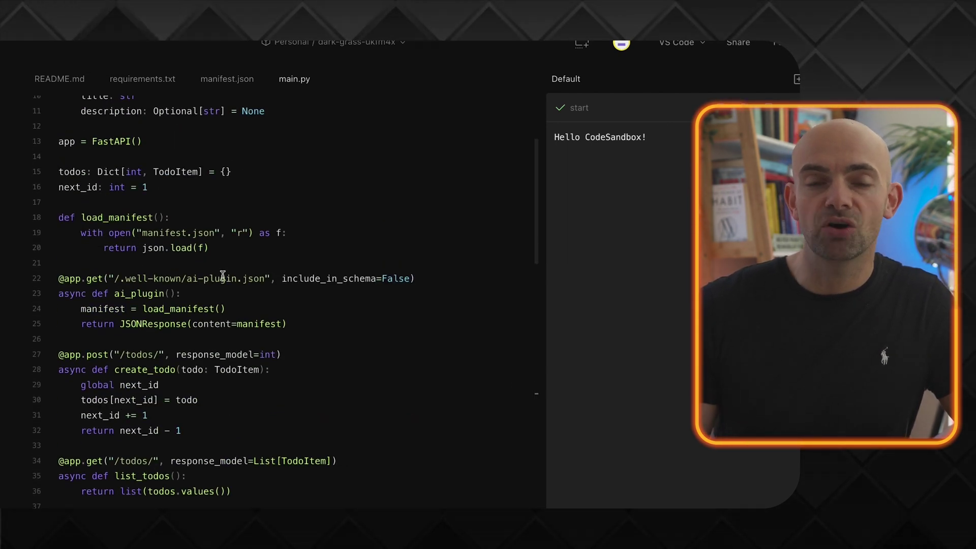
scroll(222, 276, down, 7)
scroll(222, 276, up, 7)
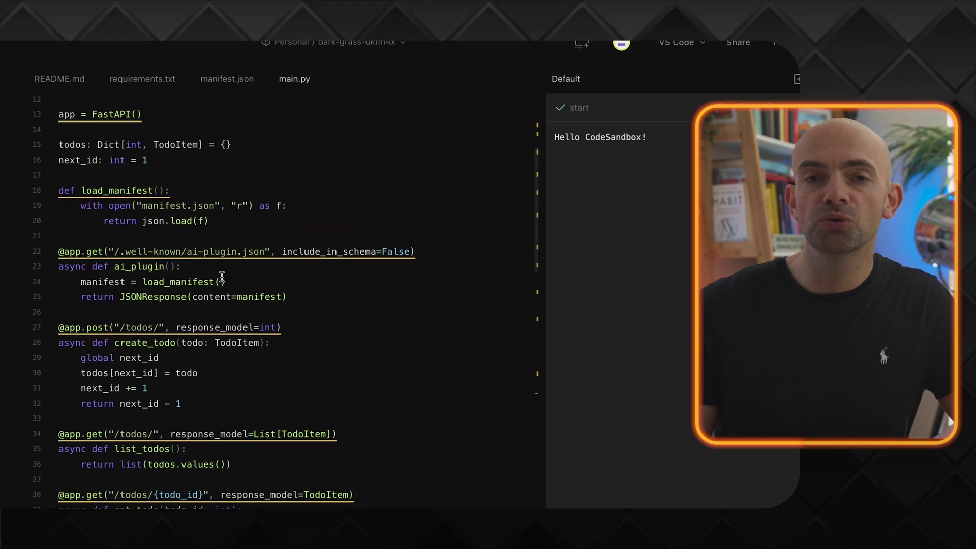
scroll(222, 276, up, 3)
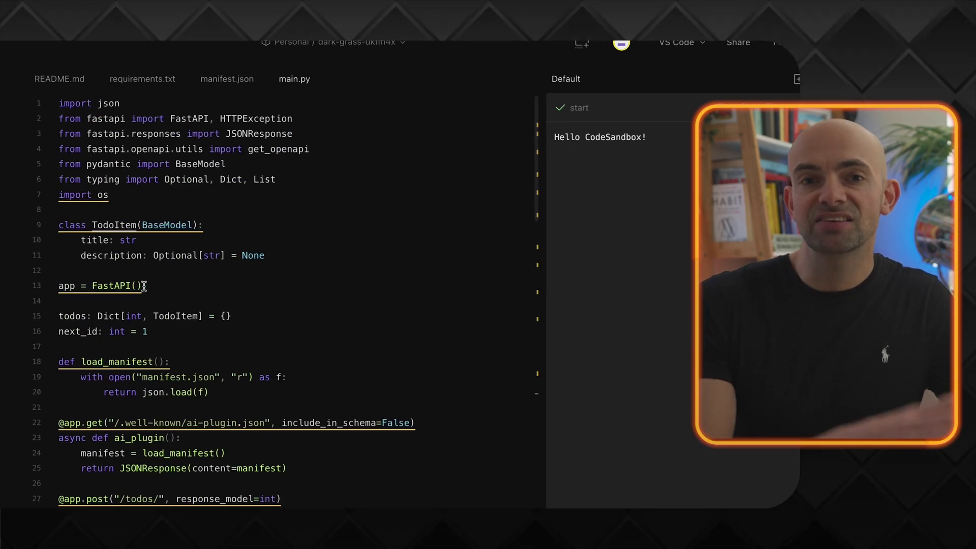
scroll(144, 285, down, 5)
scroll(194, 264, down, 3)
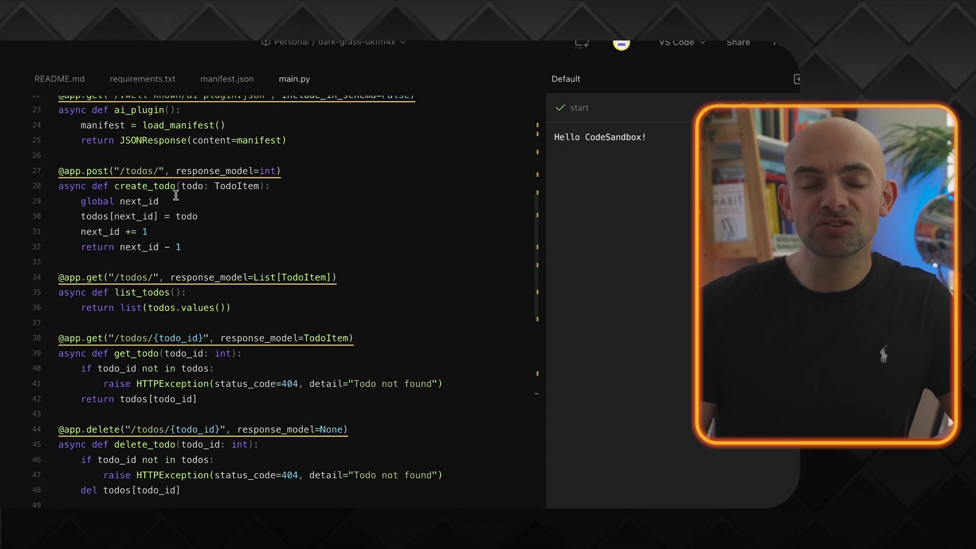
scroll(153, 279, down, 2)
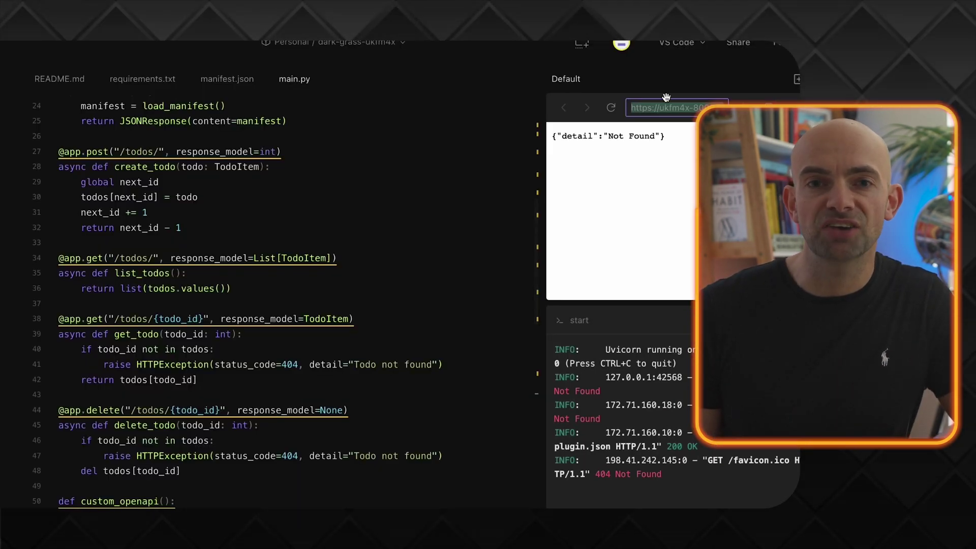
Step: Reload the app preview and try looking up the manifest via the plugin store's develop-your-own option
key(Return)
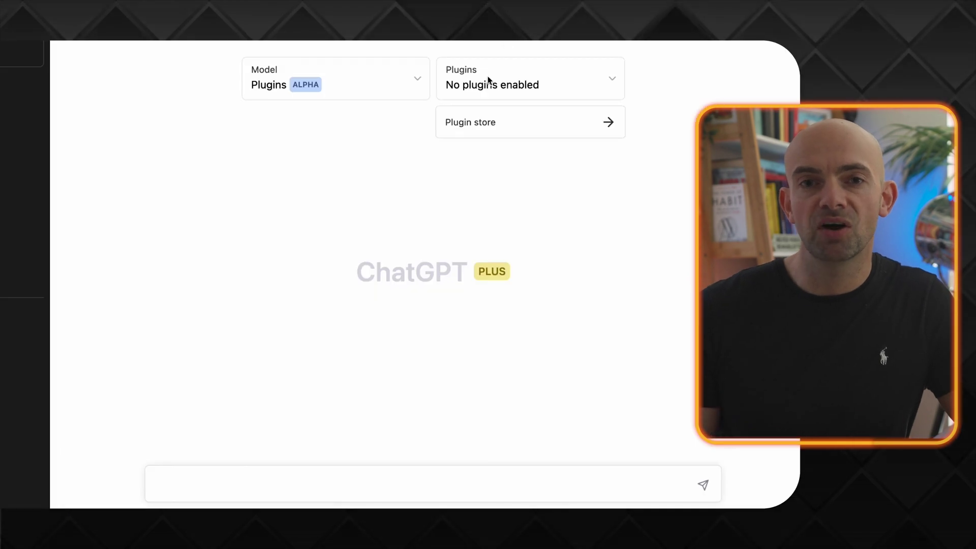
click(495, 142)
click(503, 95)
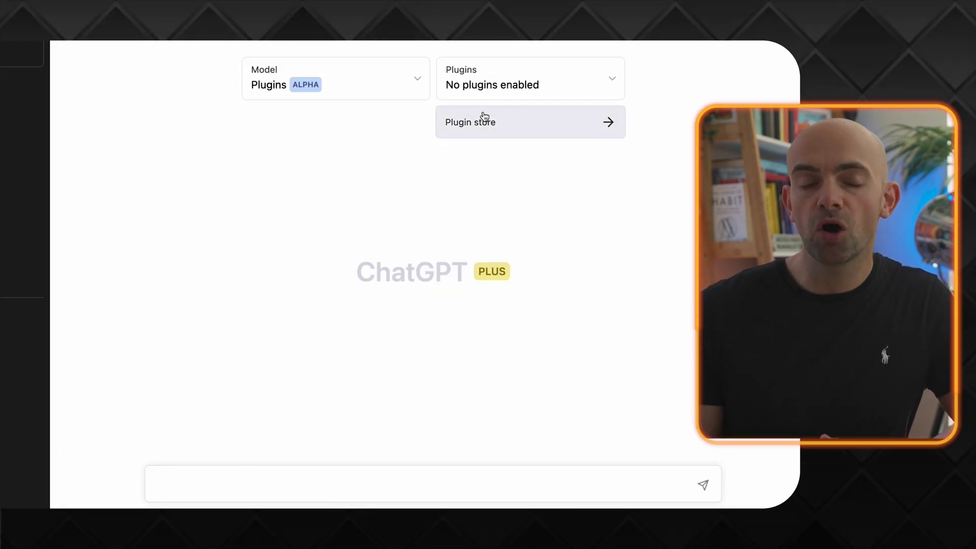
click(484, 116)
click(605, 303)
click(424, 304)
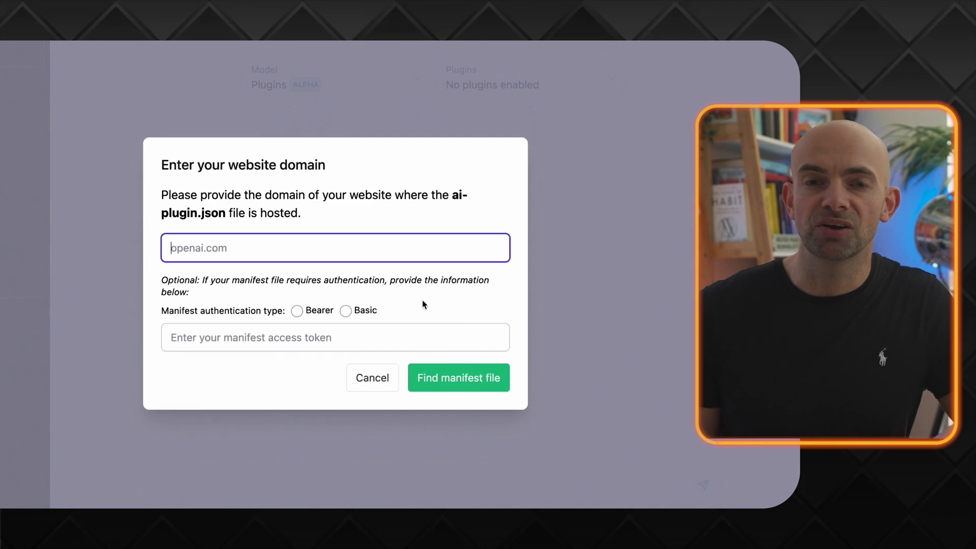
click(461, 386)
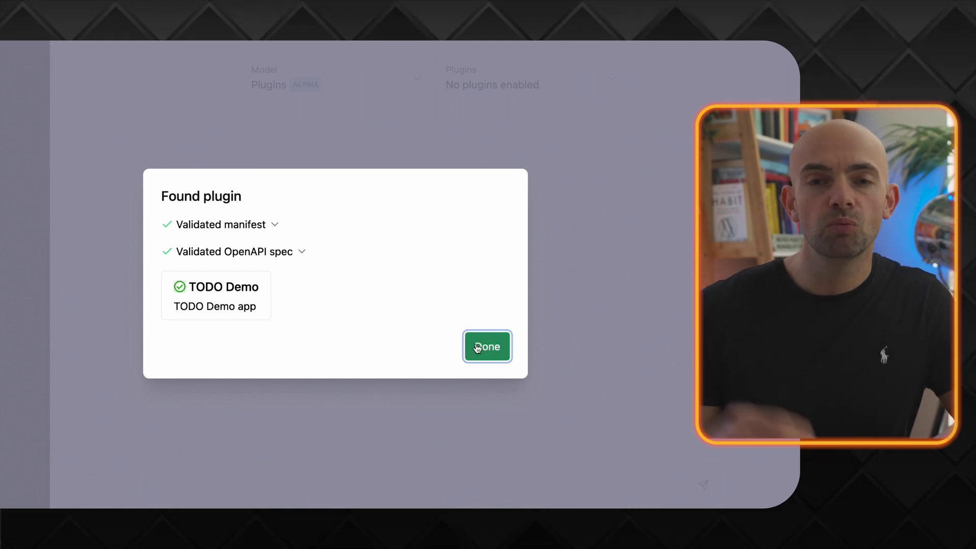
click(476, 345)
Step: Install TODO Demo from the csb.app URL as an unverified plugin, accepting the warning
click(508, 87)
click(501, 122)
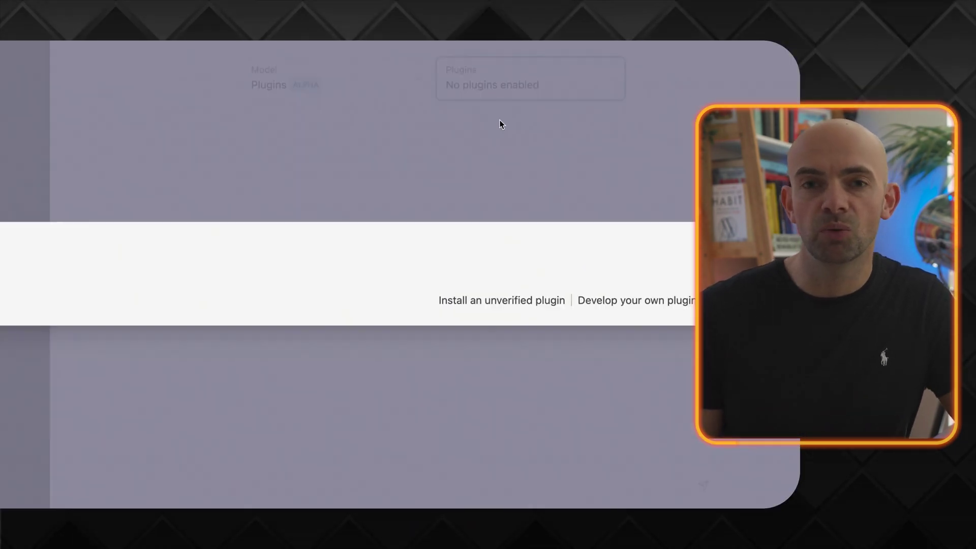
click(496, 304)
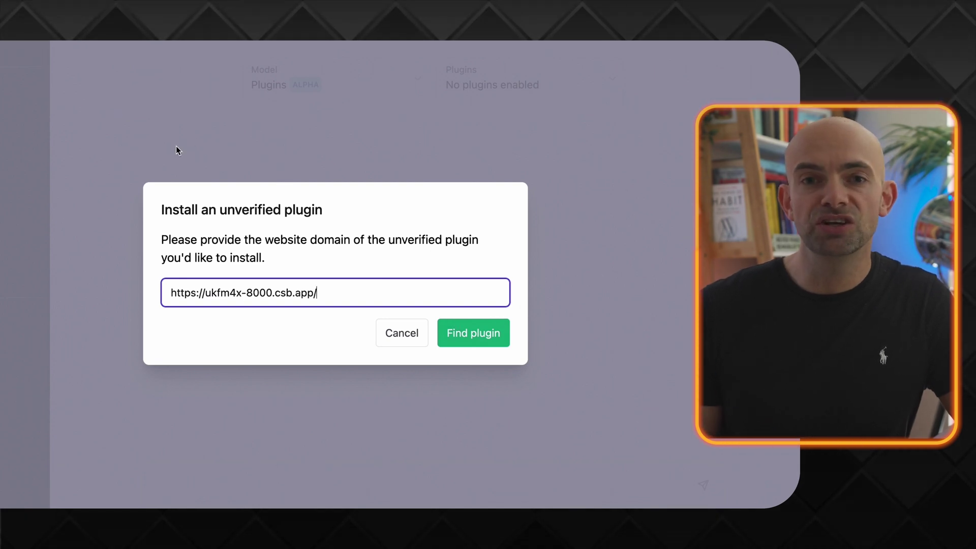
click(492, 342)
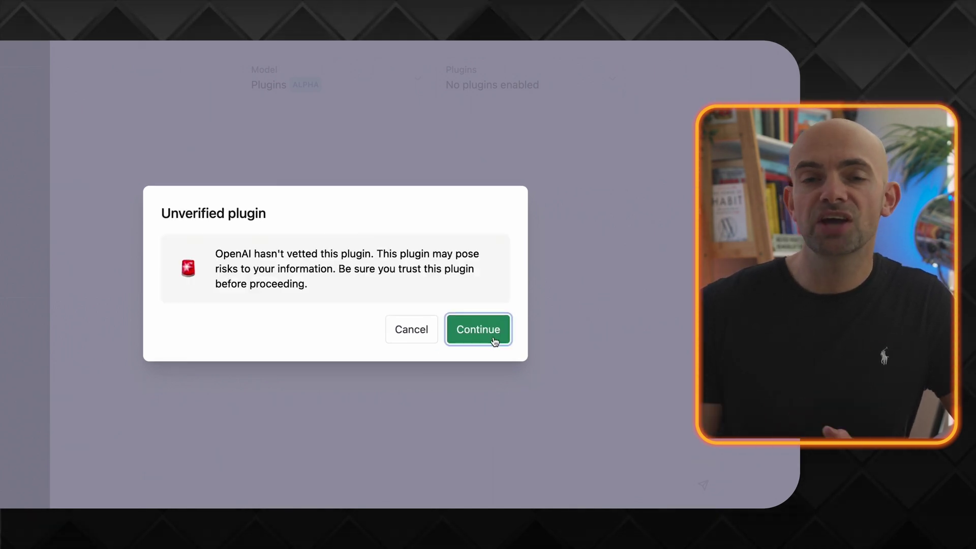
click(492, 340)
click(472, 326)
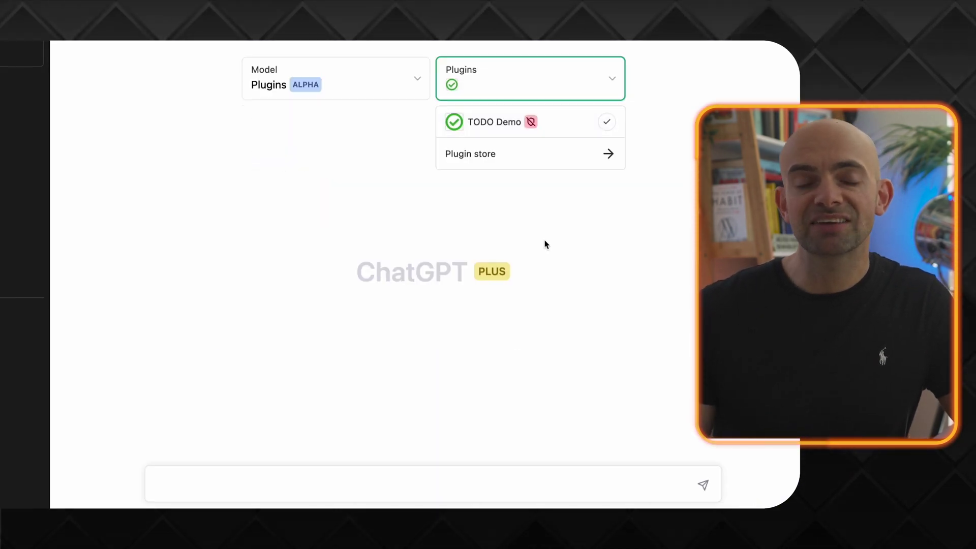
Step: Send 'Add a TODO: Publish video', then send 'List my TODOs' as a follow-up request
text(Add a TODO: Publish vi)
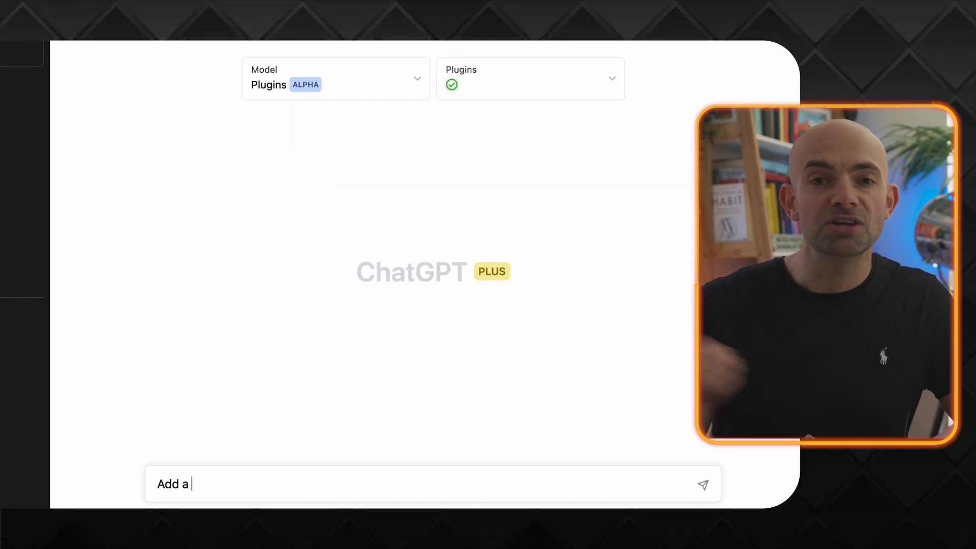
text(deo)
key(Return)
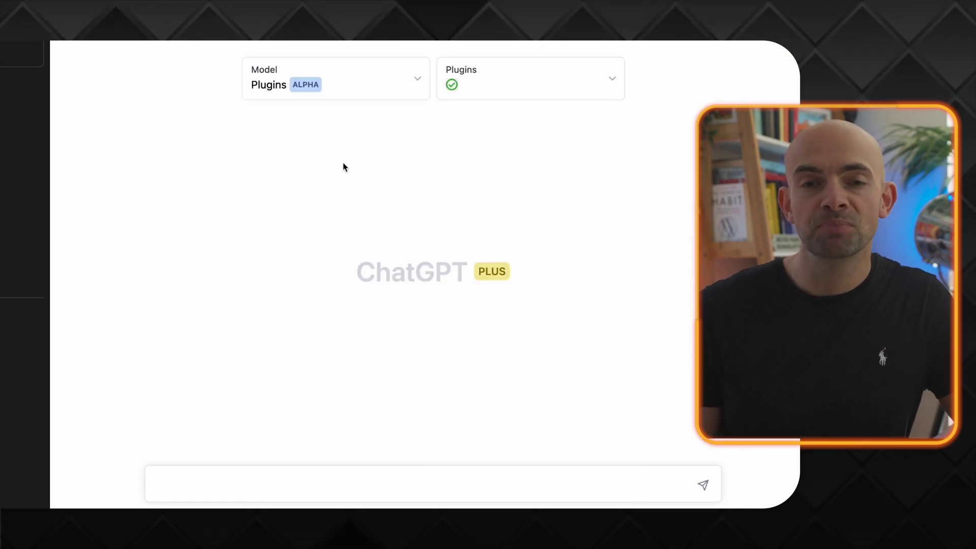
click(235, 488)
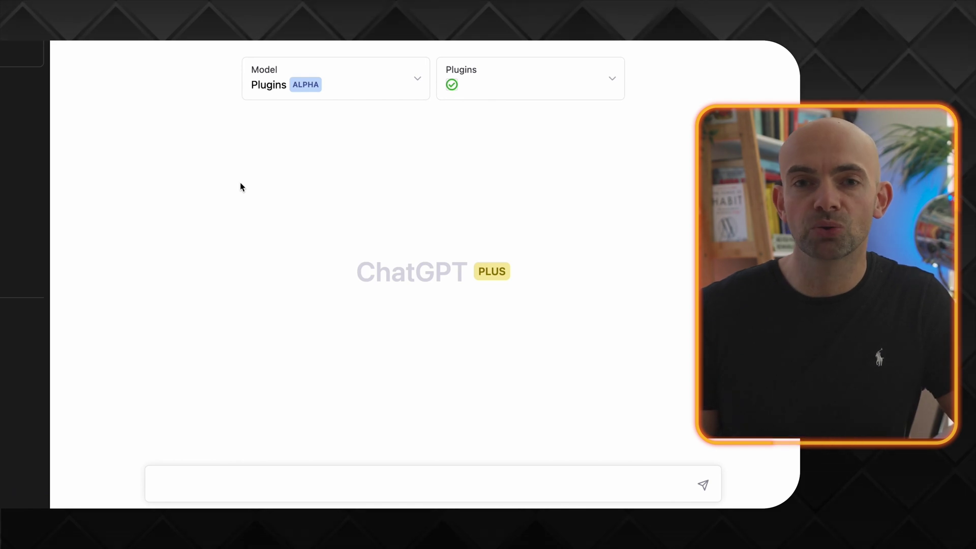
text(List my TODO)
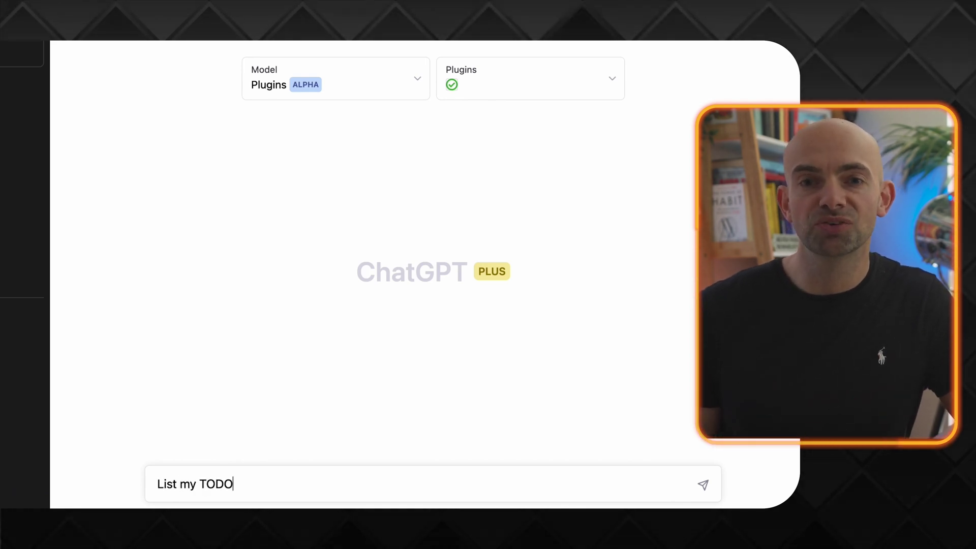
text(s)
key(Return)
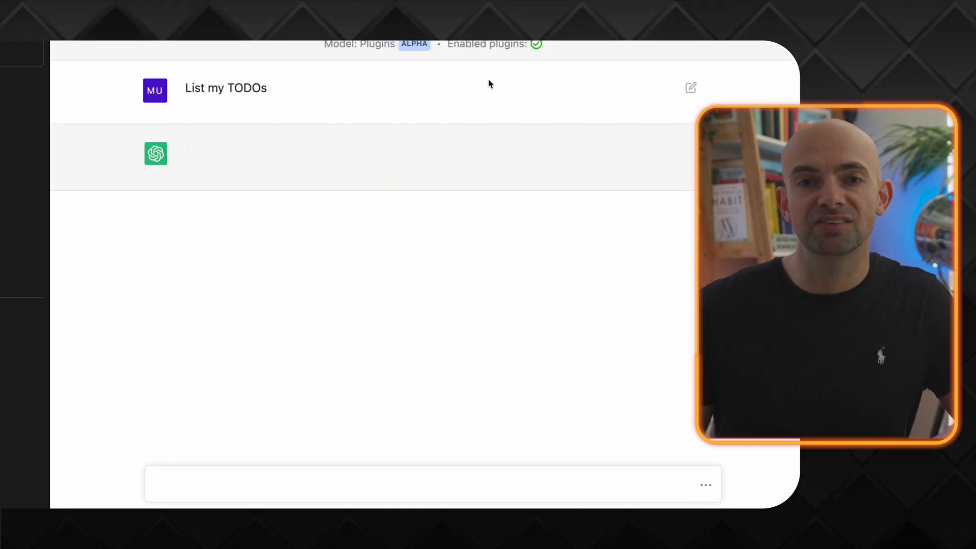